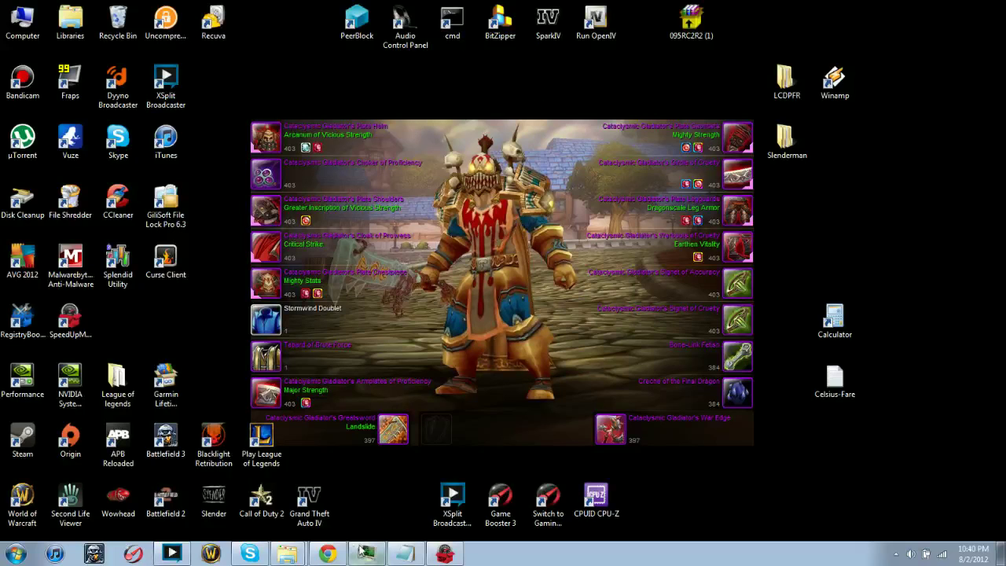
# Step: Review the Google results for lcpdfr in Chrome, and return to the desktop
pyautogui.click(328, 553)
pyautogui.scroll(5, 466, 220)
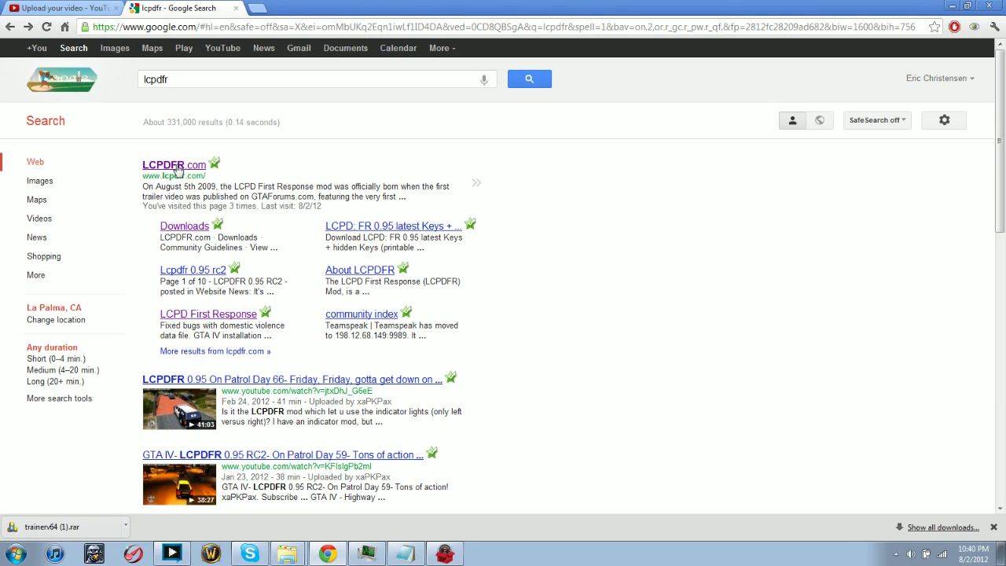
pyautogui.doubleClick(202, 79)
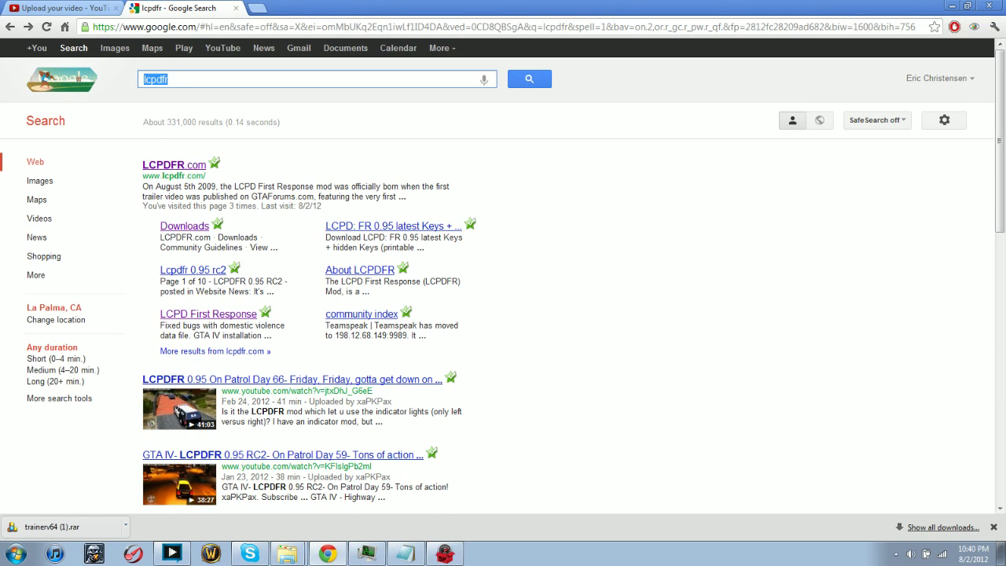
pyautogui.click(234, 76)
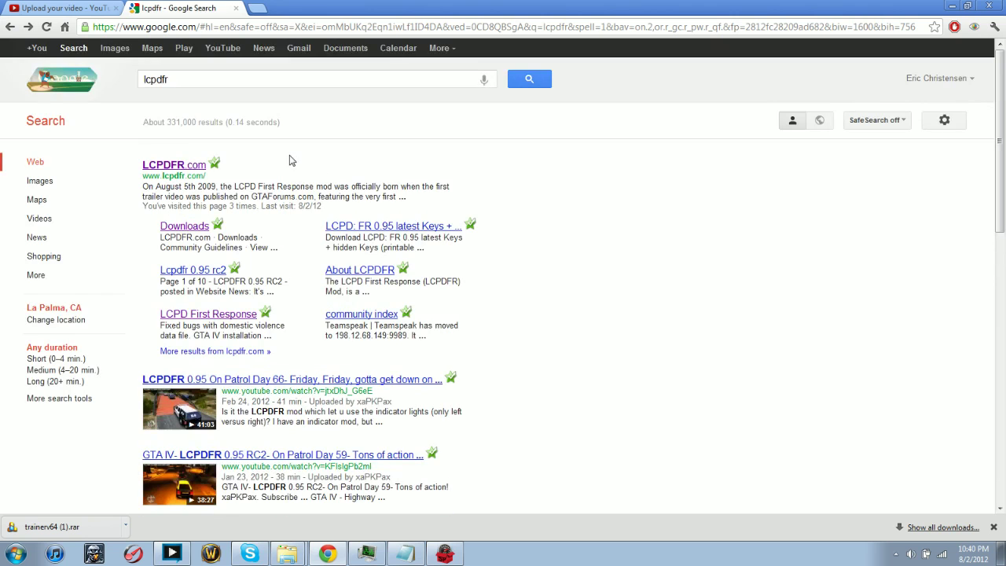
pyautogui.doubleClick(401, 197)
pyautogui.click(401, 197)
pyautogui.click(952, 6)
# Step: Reposition the 095RC2R2 (1) installer icon lower on the desktop and run the installer despite its unknown publisher
pyautogui.moveTo(692, 22); pyautogui.dragTo(704, 71)
pyautogui.doubleClick(690, 81)
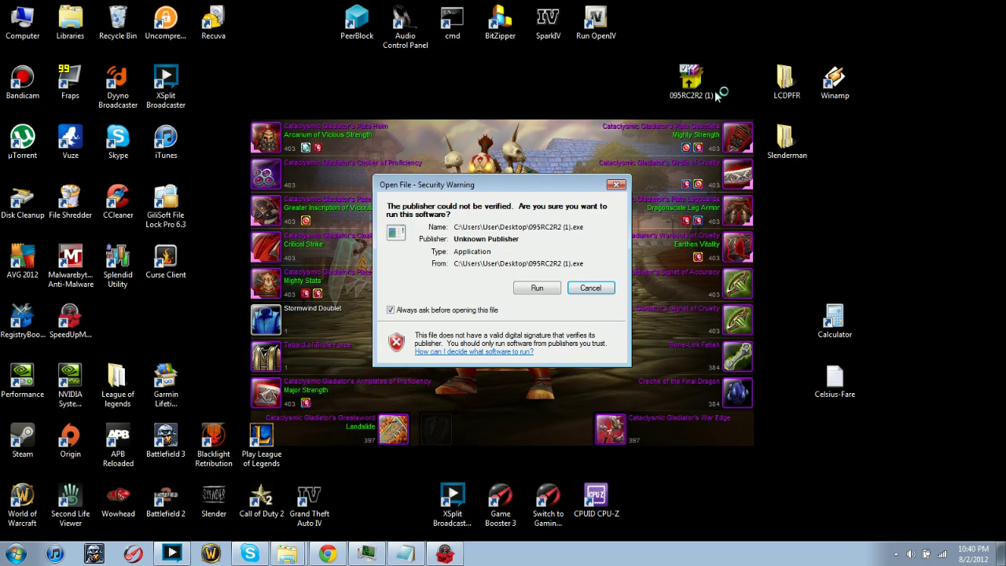
pyautogui.click(530, 290)
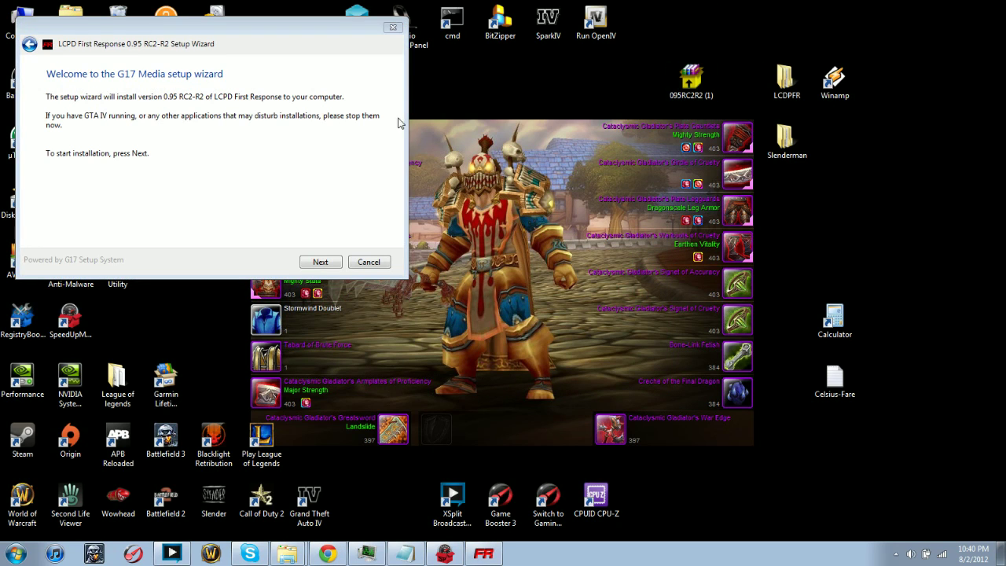
# Step: Walk through the LCPD First Response setup with the detected GTA IV directory and default options up to the lcpdfr.com login, and cancel it
pyautogui.click(322, 262)
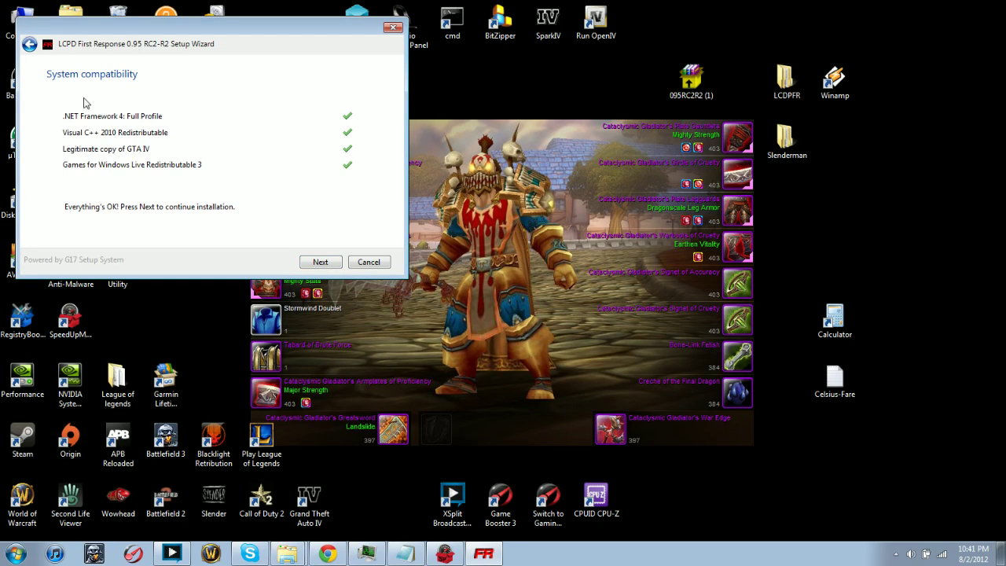
pyautogui.click(330, 262)
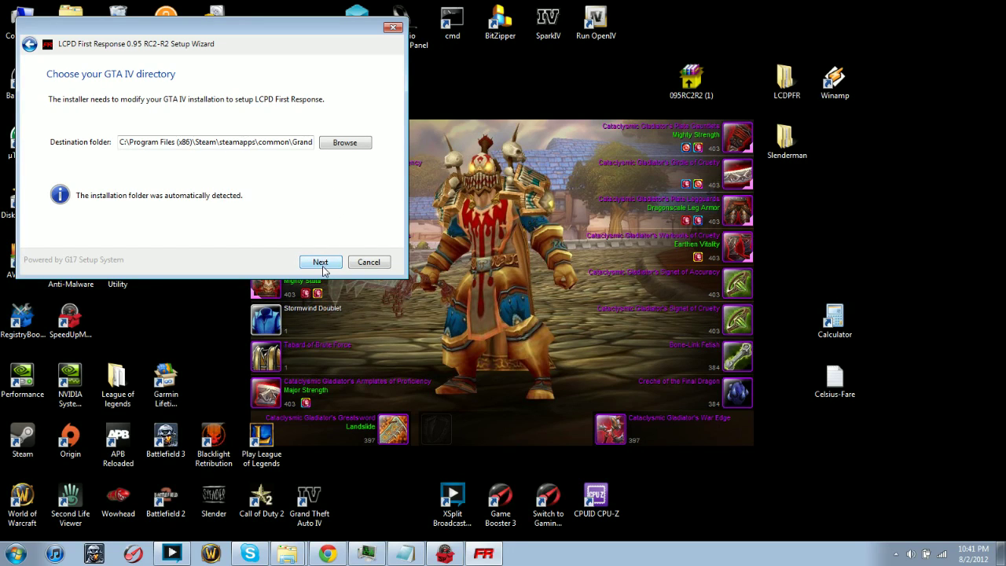
pyautogui.click(321, 263)
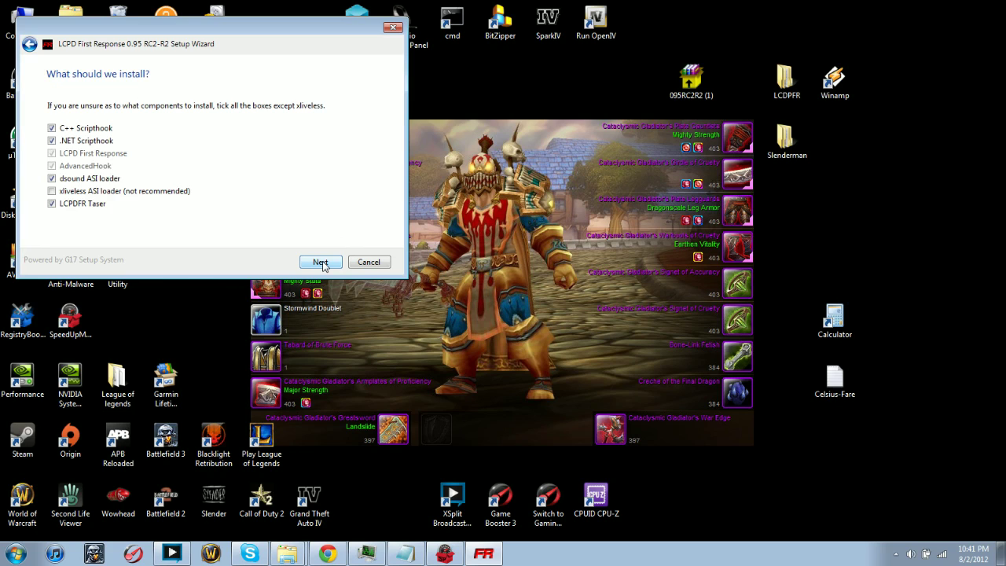
pyautogui.click(321, 262)
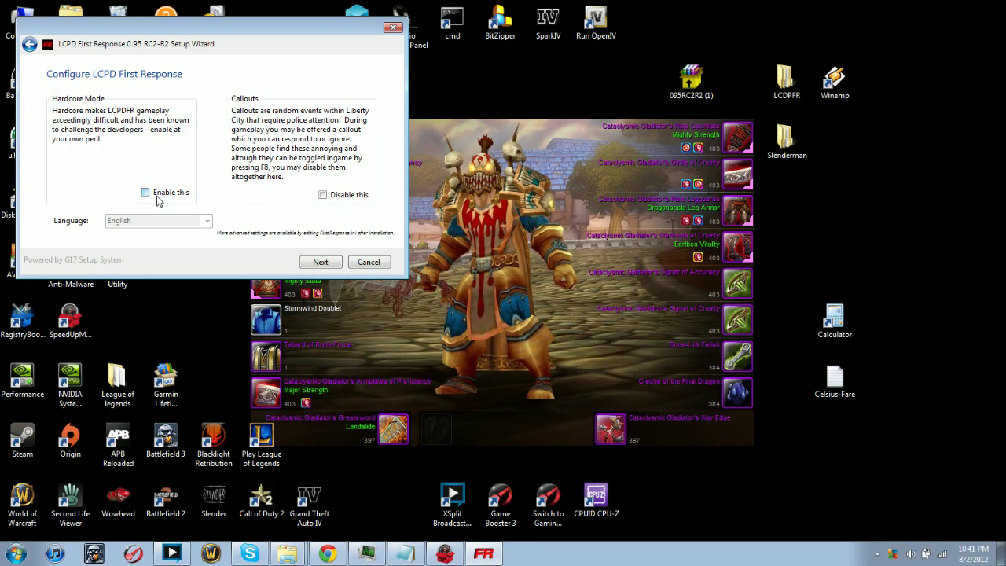
pyautogui.click(321, 265)
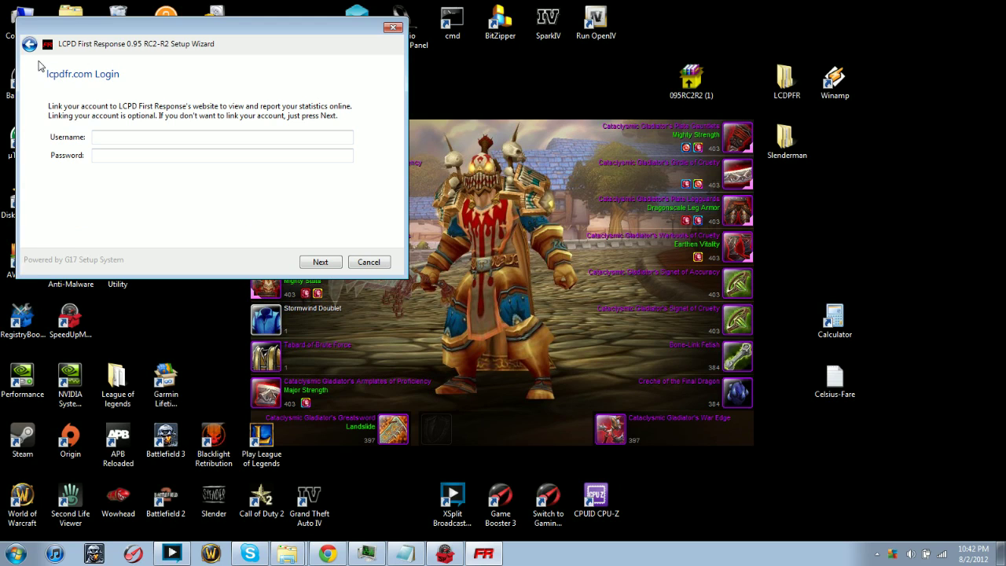
pyautogui.click(369, 262)
pyautogui.click(369, 262)
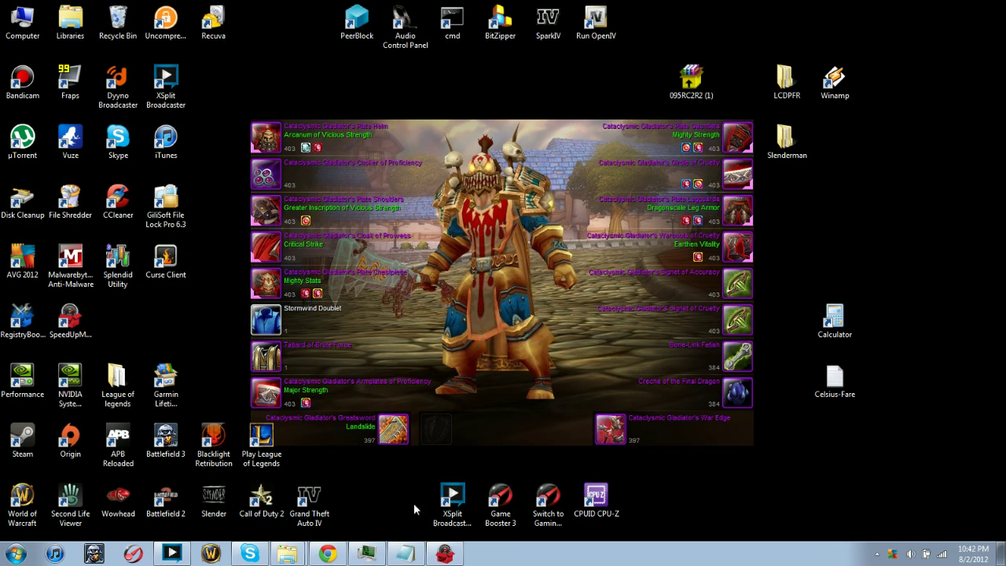
# Step: Switch to Chrome and search Google for "asi trainer"
pyautogui.click(328, 554)
pyautogui.doubleClick(270, 73)
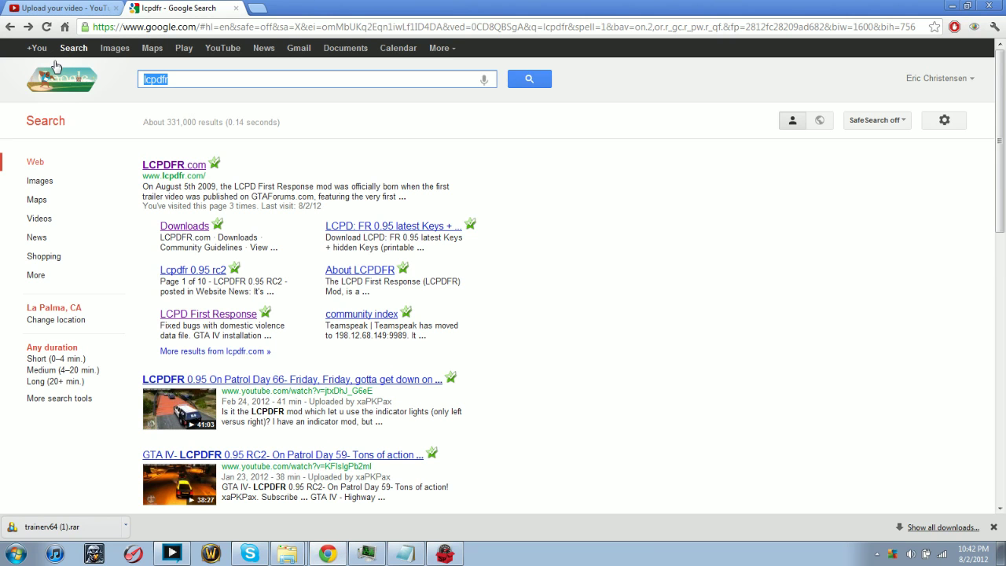
pyautogui.write('asi trainer')
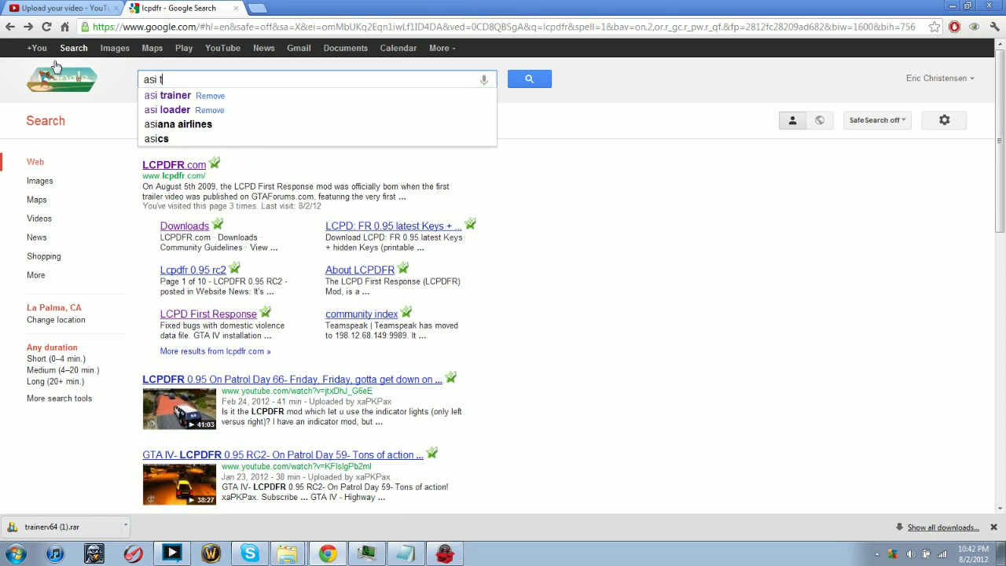
pyautogui.press('Return')
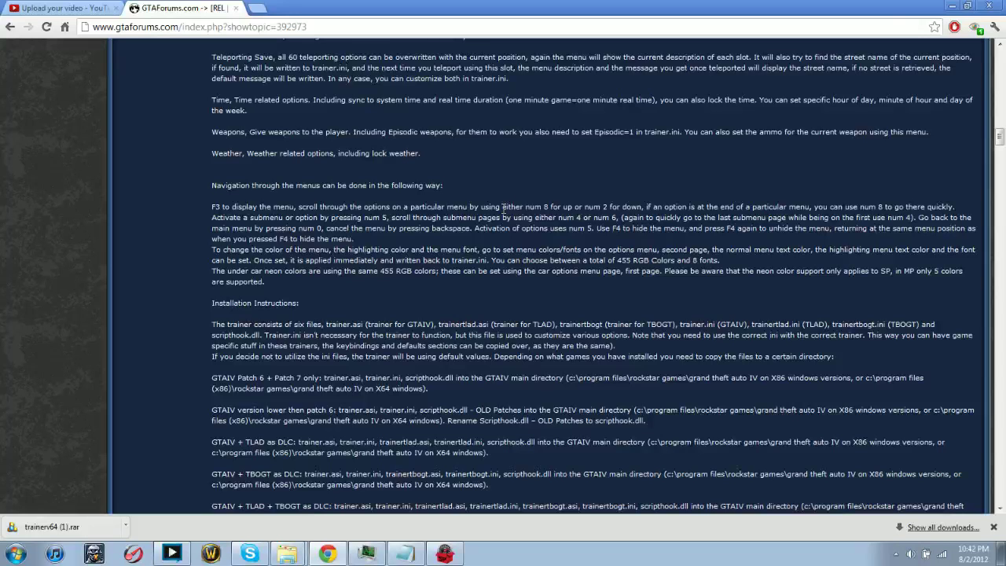
# Step: Examine the GTAForums trainer topic down to its Downloads list, highlighting the Trainer V6.4 entry
pyautogui.scroll(-10, 427, 250)
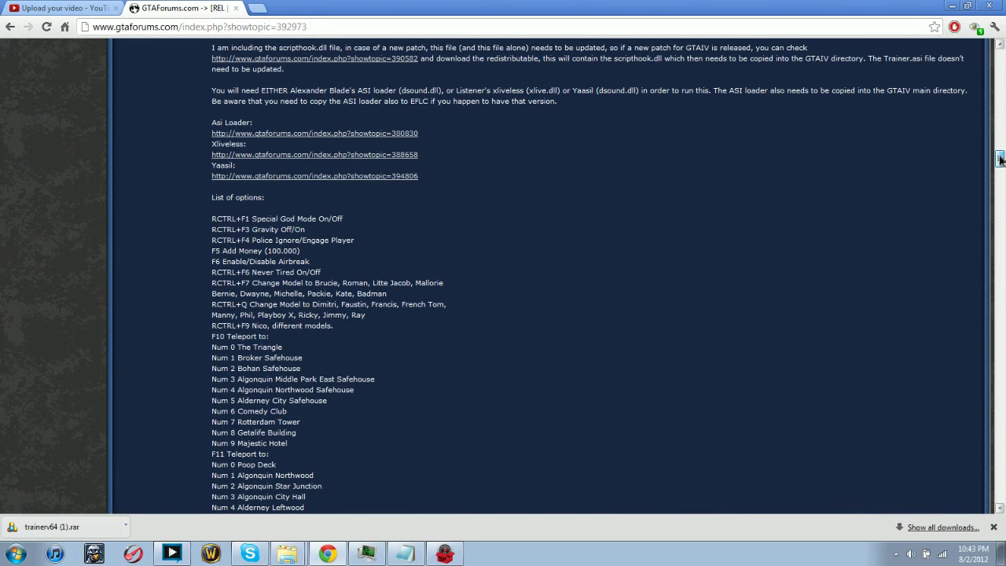
pyautogui.moveTo(1000, 160); pyautogui.dragTo(999, 359)
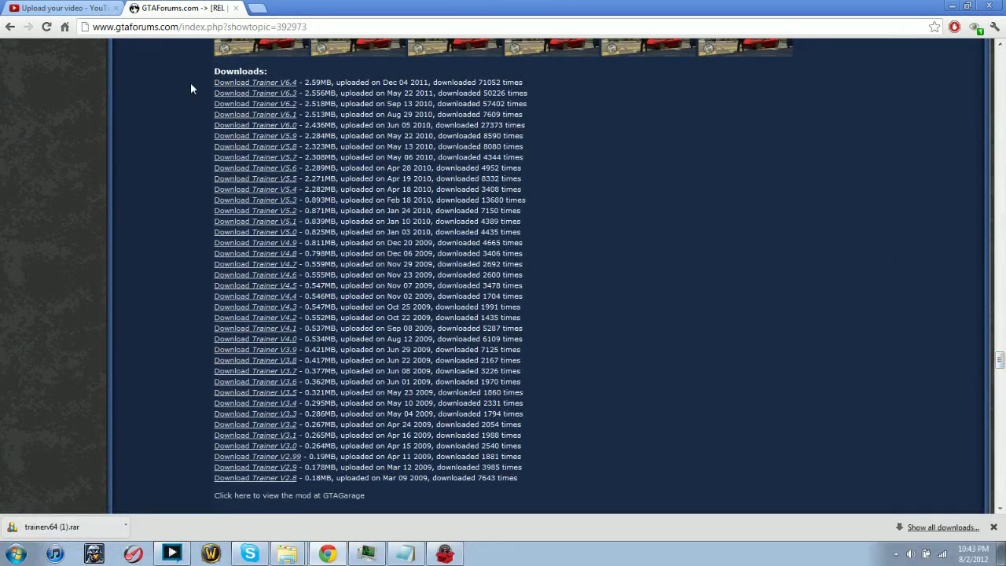
pyautogui.moveTo(196, 89); pyautogui.dragTo(338, 94)
pyautogui.click(338, 94)
pyautogui.moveTo(523, 82); pyautogui.dragTo(211, 83)
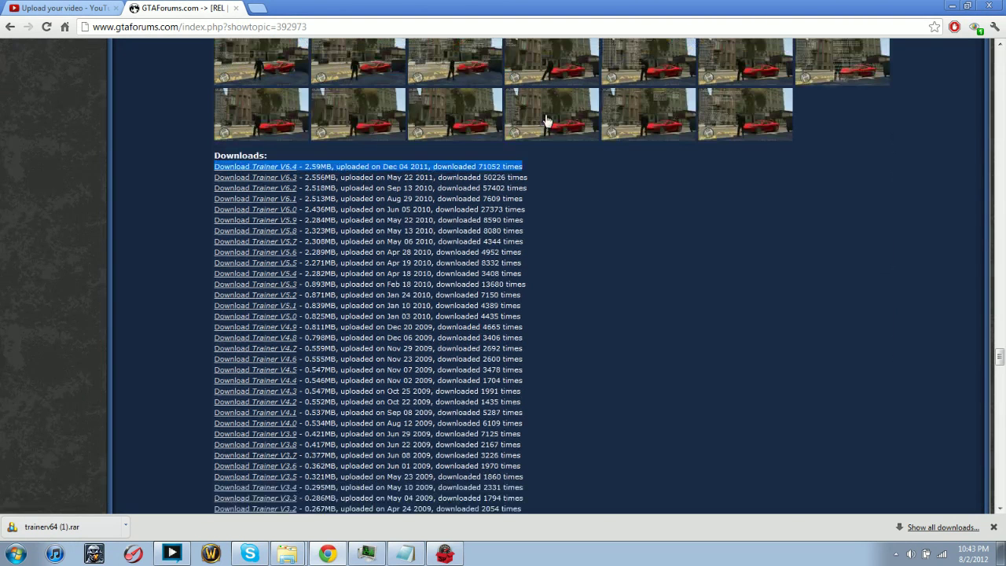
pyautogui.click(551, 208)
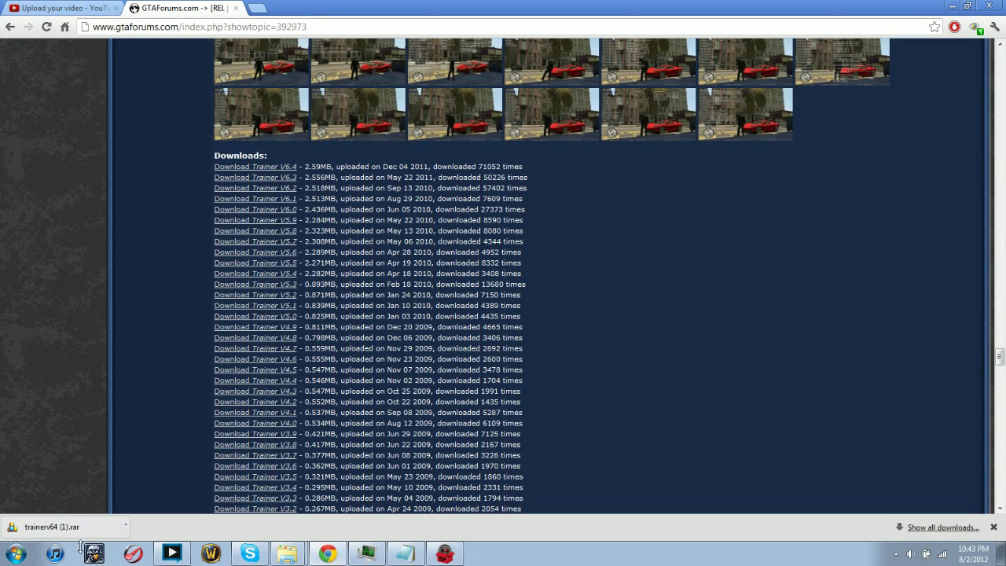
# Step: Open trainerv64 (1).rar, try targeting its extraction at the grand theft auto iv\GTAIV folder, and return to the desktop without extracting
pyautogui.click(31, 526)
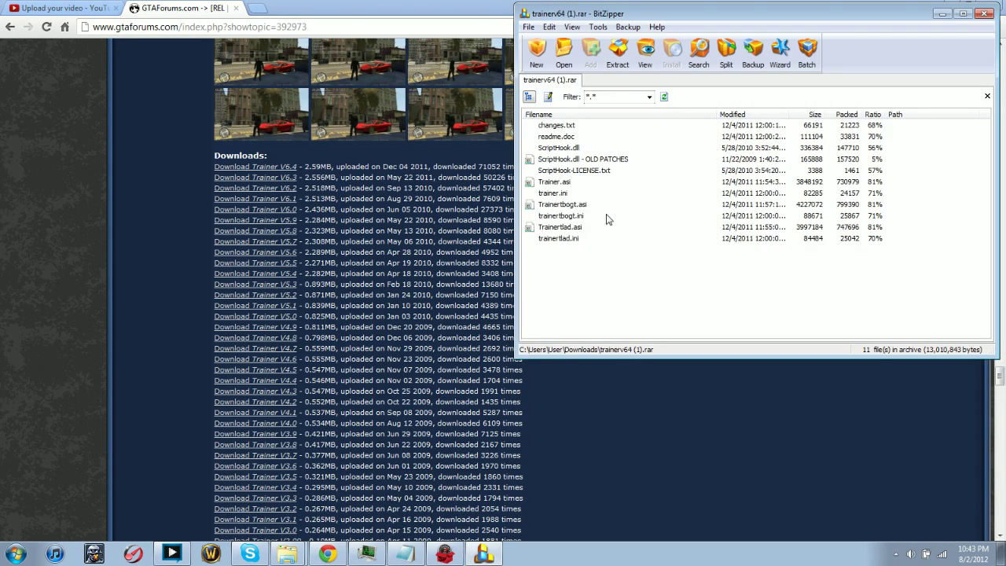
pyautogui.click(617, 63)
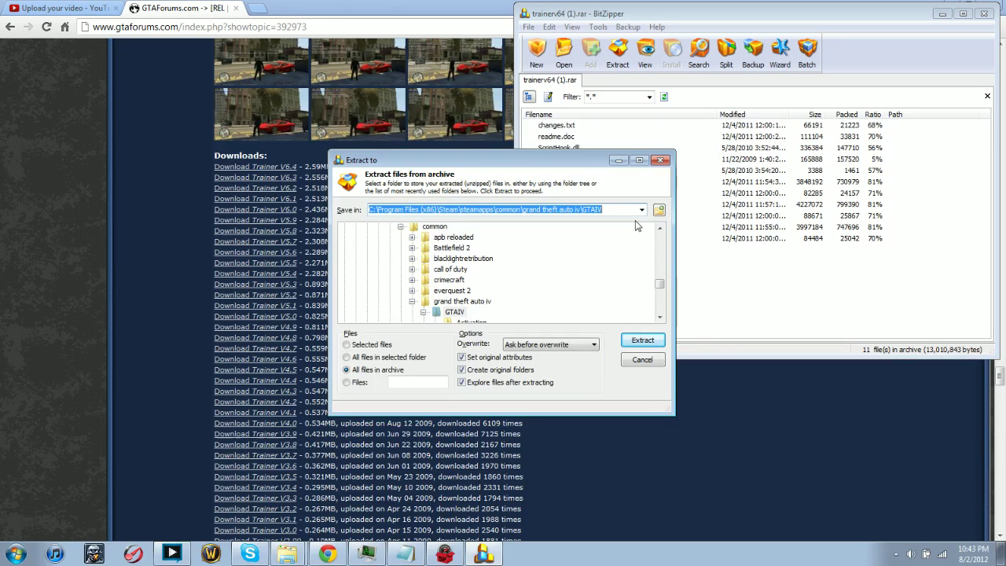
pyautogui.doubleClick(585, 164)
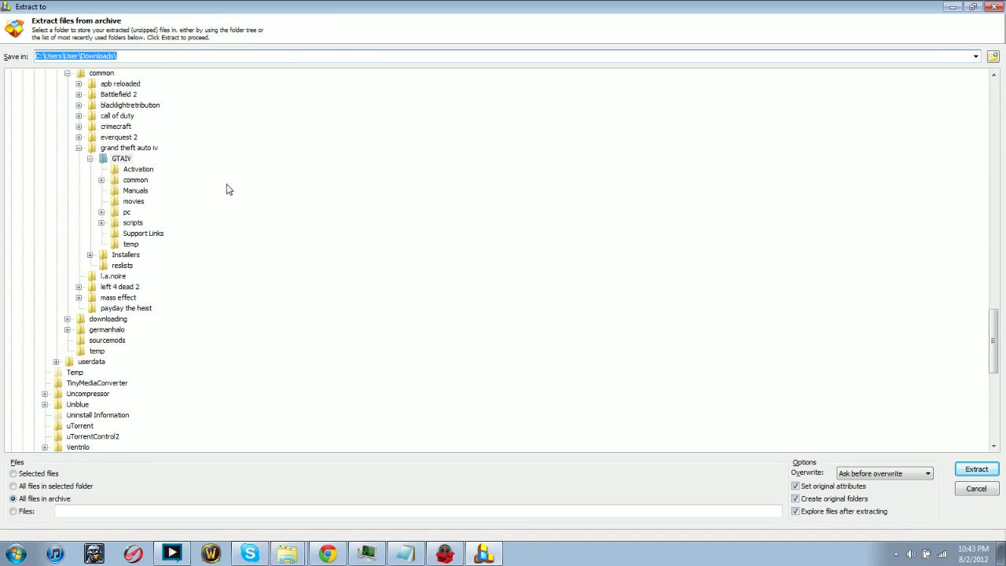
pyautogui.click(122, 158)
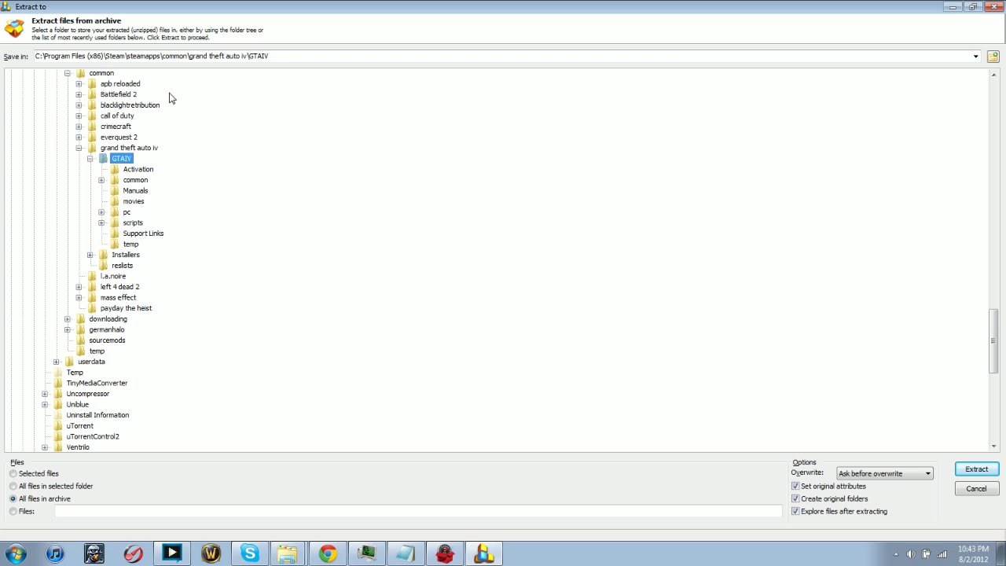
pyautogui.click(974, 490)
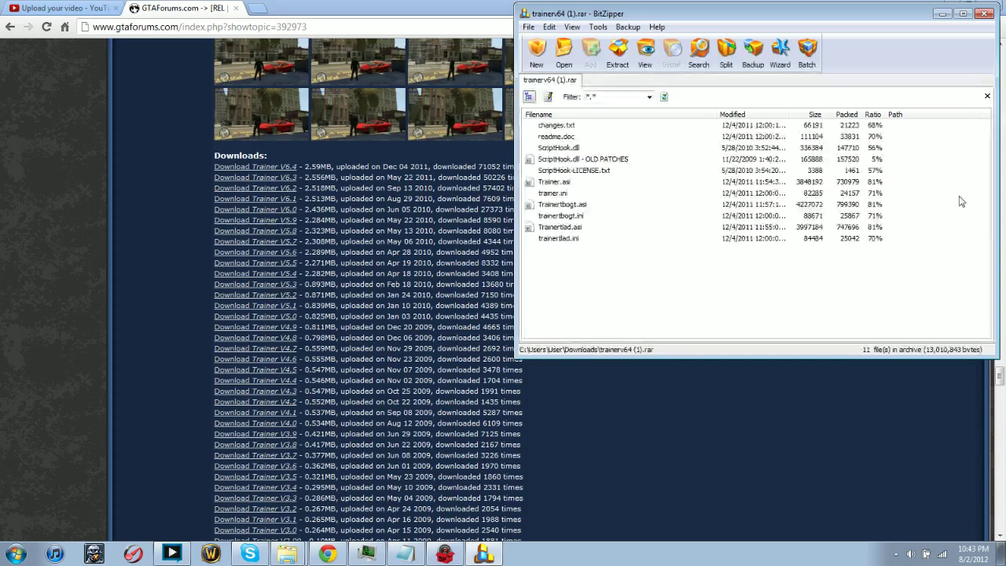
pyautogui.click(987, 22)
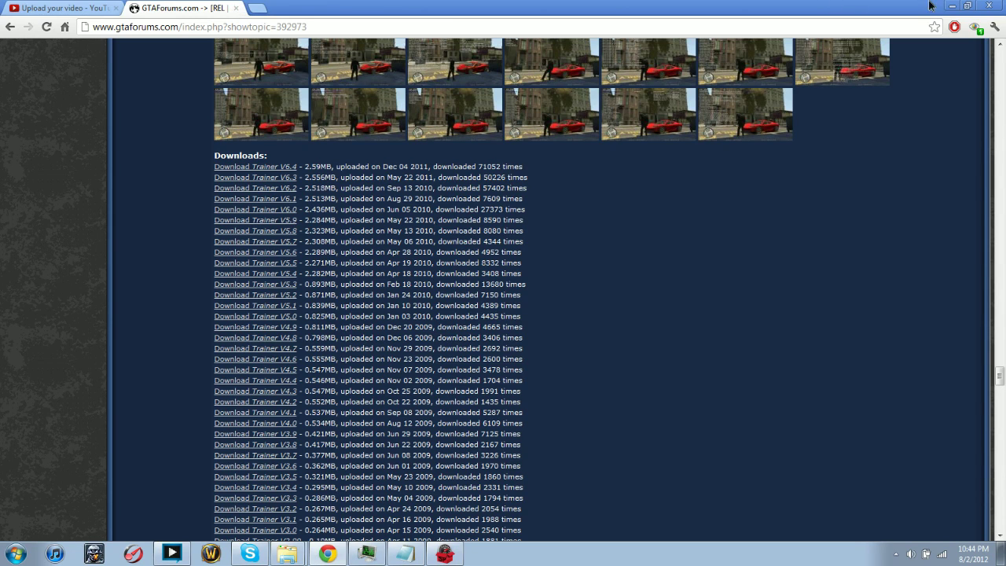
pyautogui.click(952, 5)
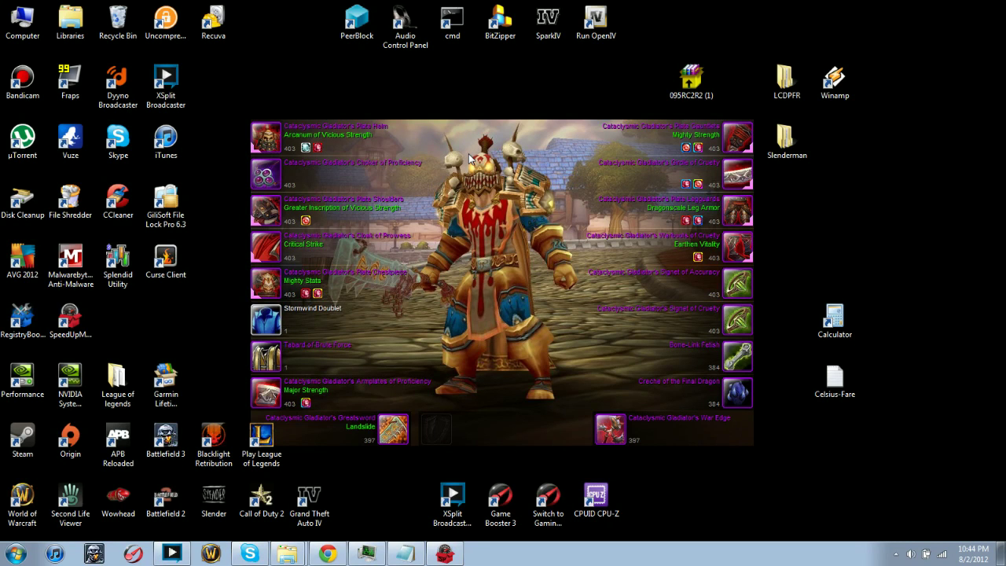